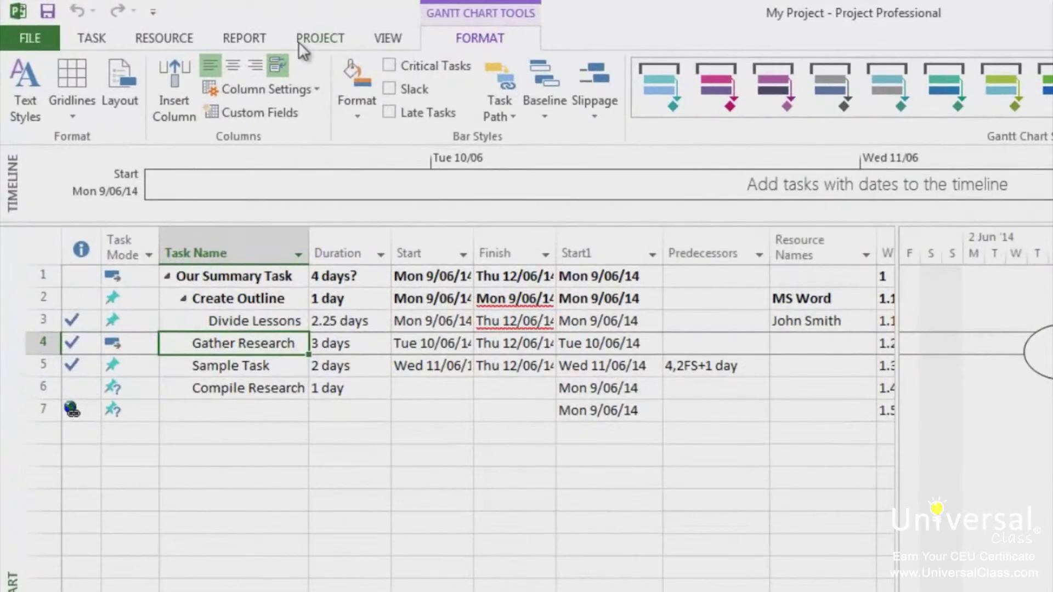
Set the project status date to Friday 13 June 2014 (13/06/14)
{"action": "left_click", "coordinate": [302, 44]}
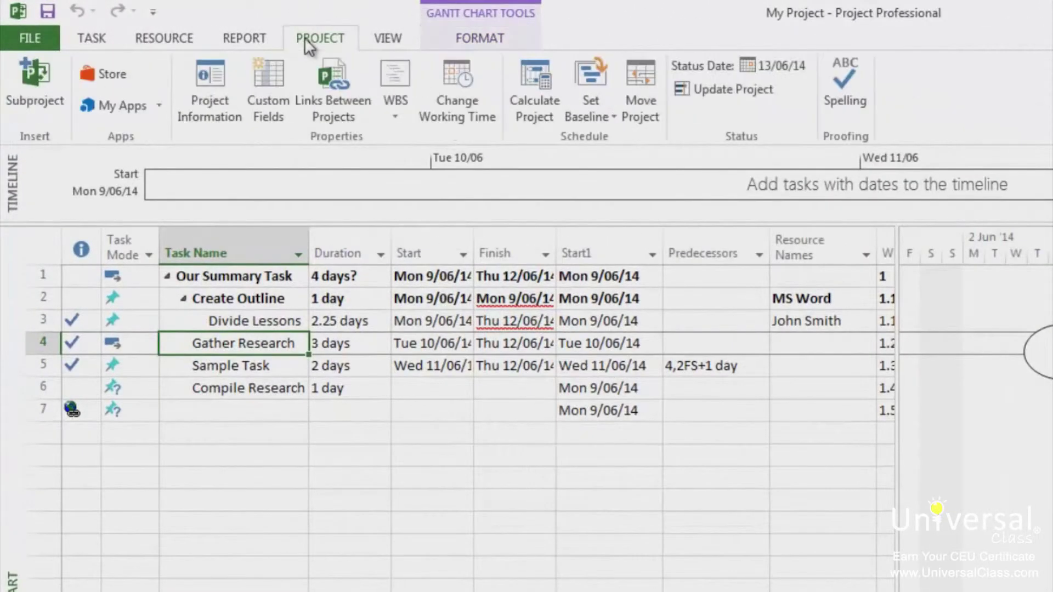
{"action": "left_click", "coordinate": [800, 71]}
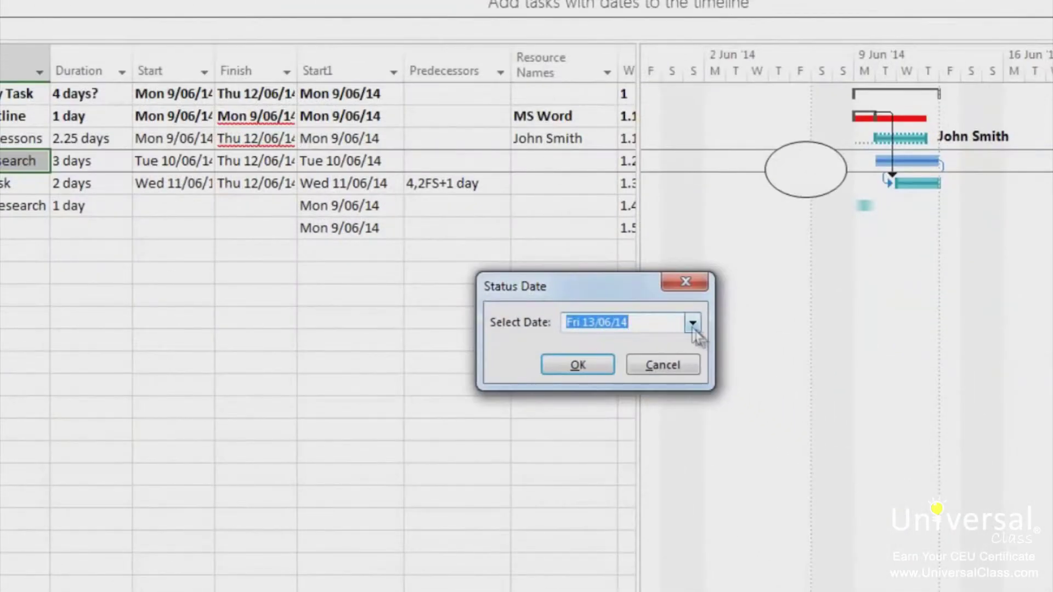
{"action": "left_click", "coordinate": [692, 324]}
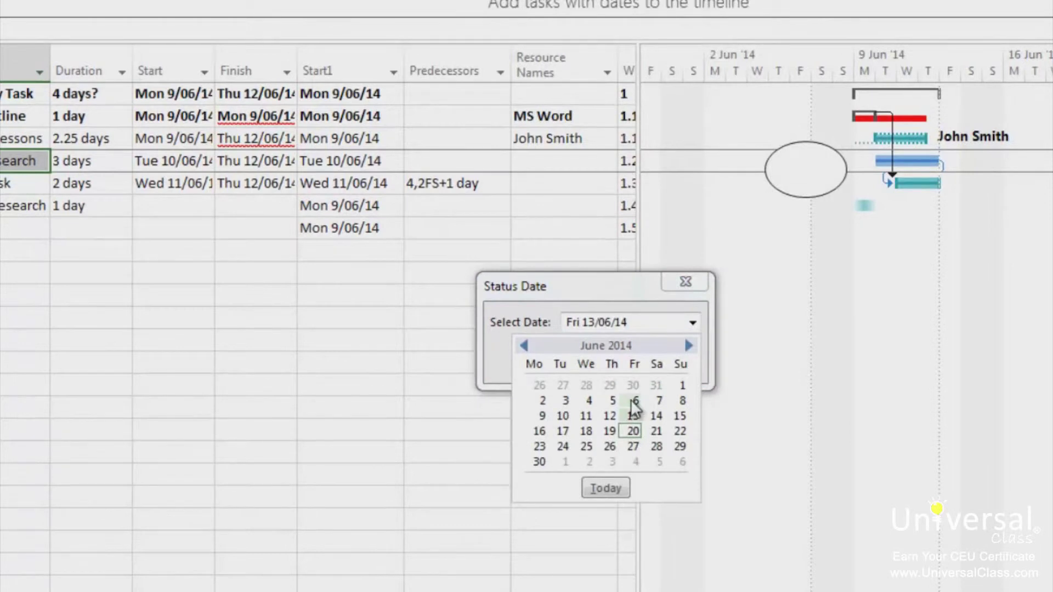
{"action": "left_click", "coordinate": [633, 416]}
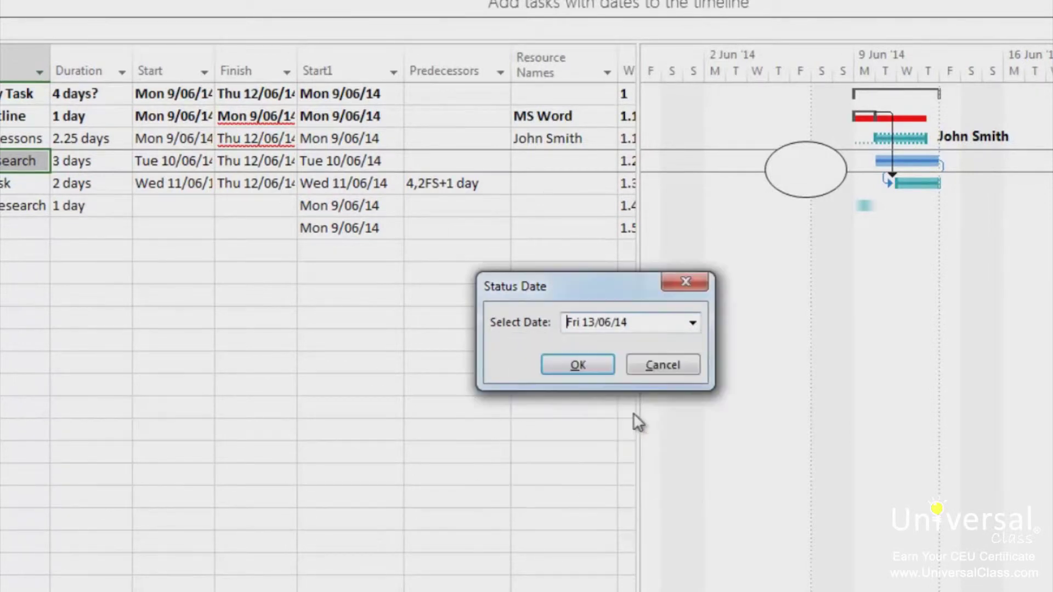
{"action": "left_click", "coordinate": [579, 365]}
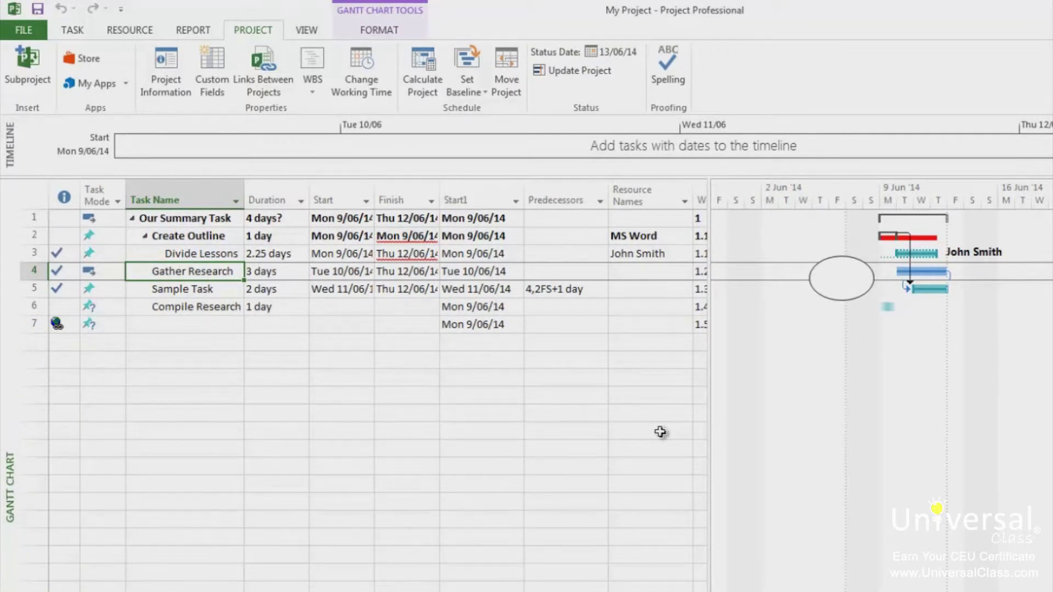
Select the Sample Task row and show the task commands on the ribbon
{"action": "left_click", "coordinate": [187, 291]}
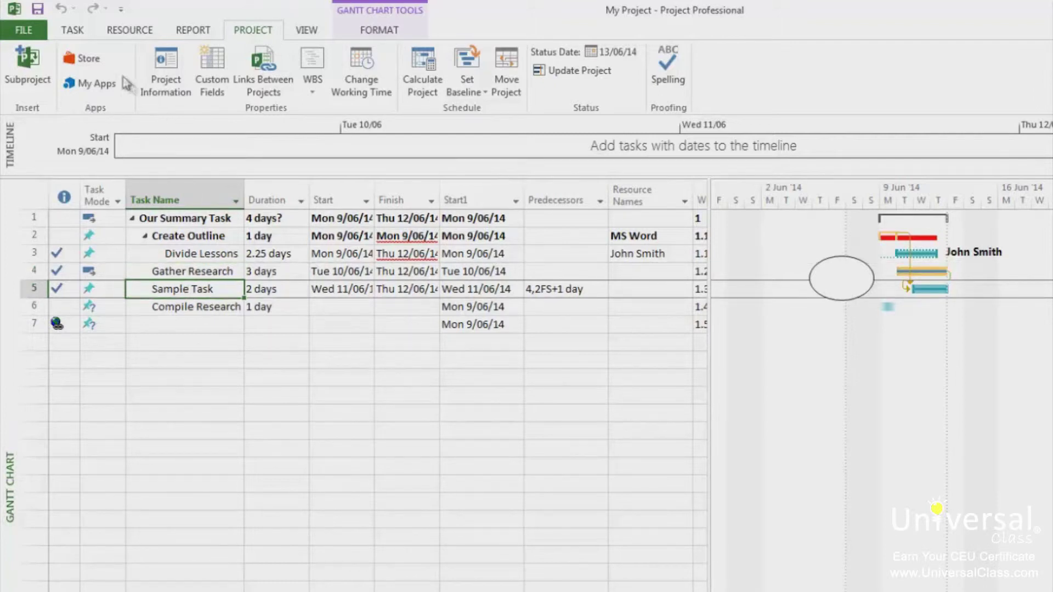
{"action": "left_click", "coordinate": [73, 32]}
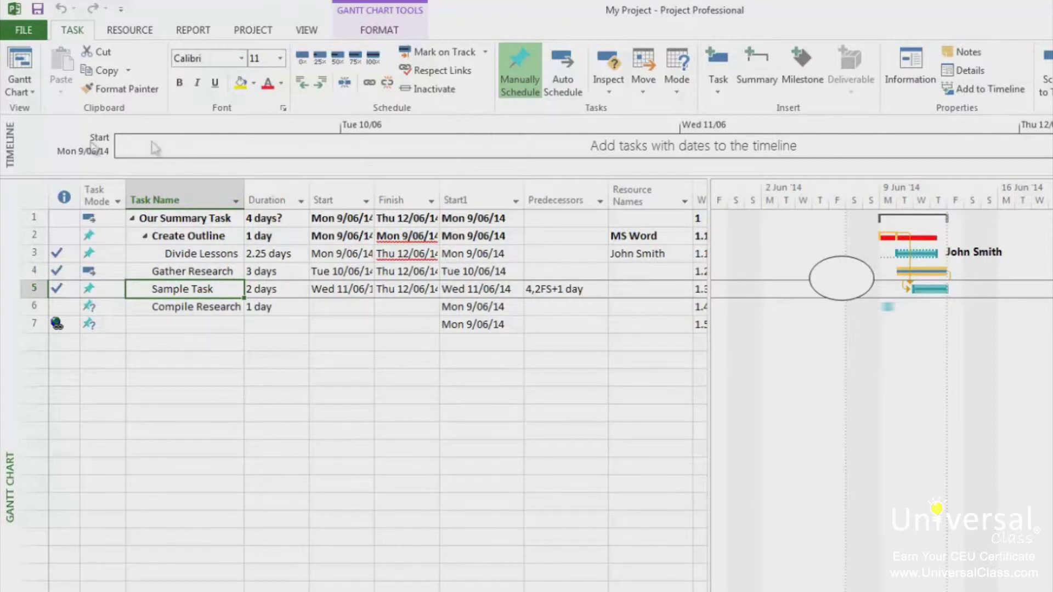
Switch to the Tracking Gantt view and widen the table to show the actual date columns
{"action": "left_click", "coordinate": [30, 96]}
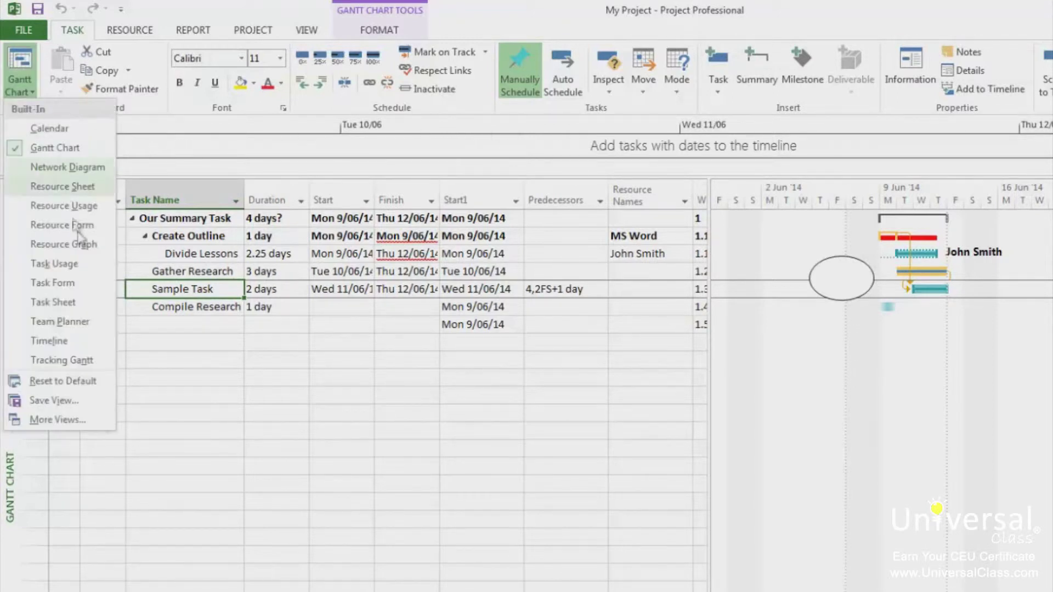
{"action": "key", "text": "Escape"}
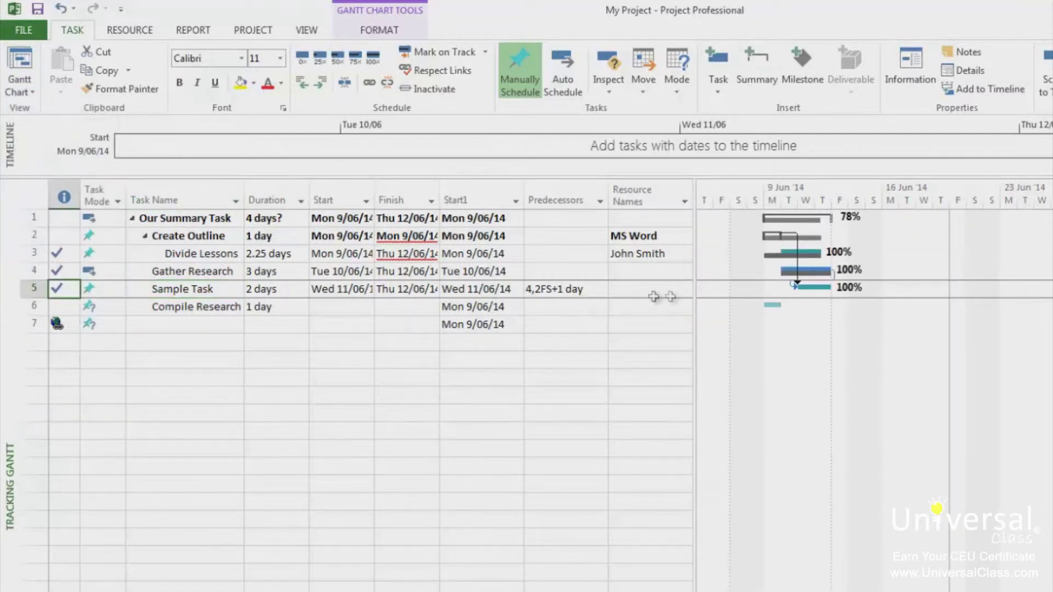
{"action": "left_click_drag", "start_coordinate": [813, 297], "coordinate": [1001, 295]}
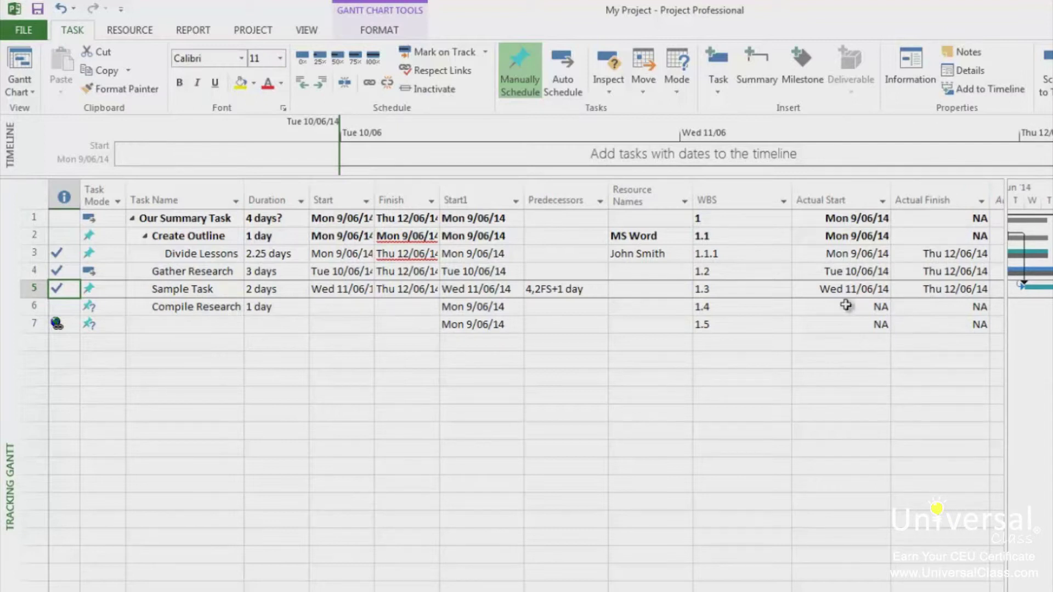
Keep Sample Task's Actual Start at Wed 11/06/14 and confirm it
{"action": "left_click", "coordinate": [853, 289]}
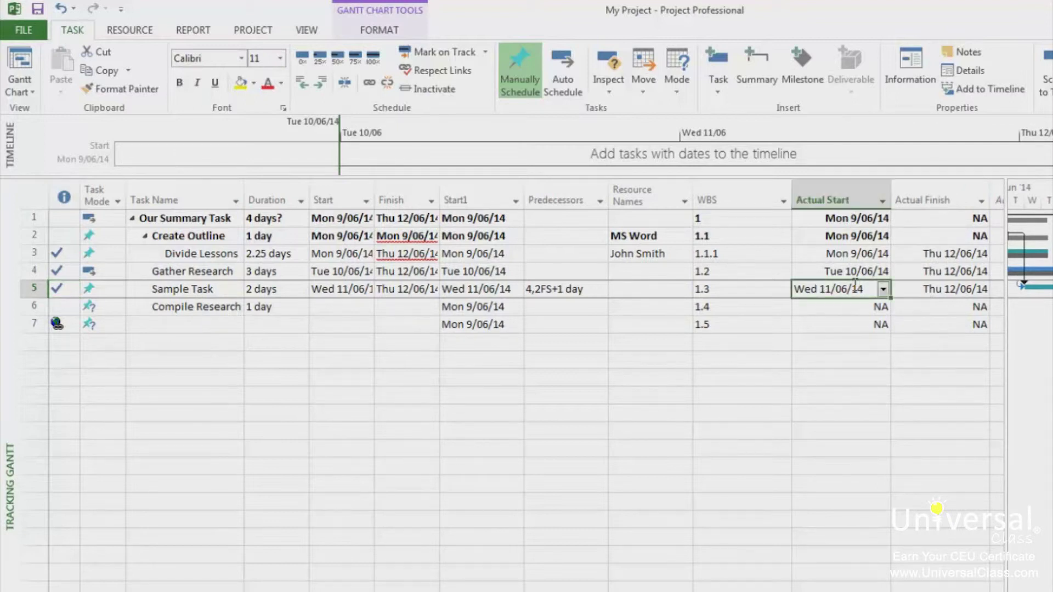
{"action": "left_click", "coordinate": [883, 290]}
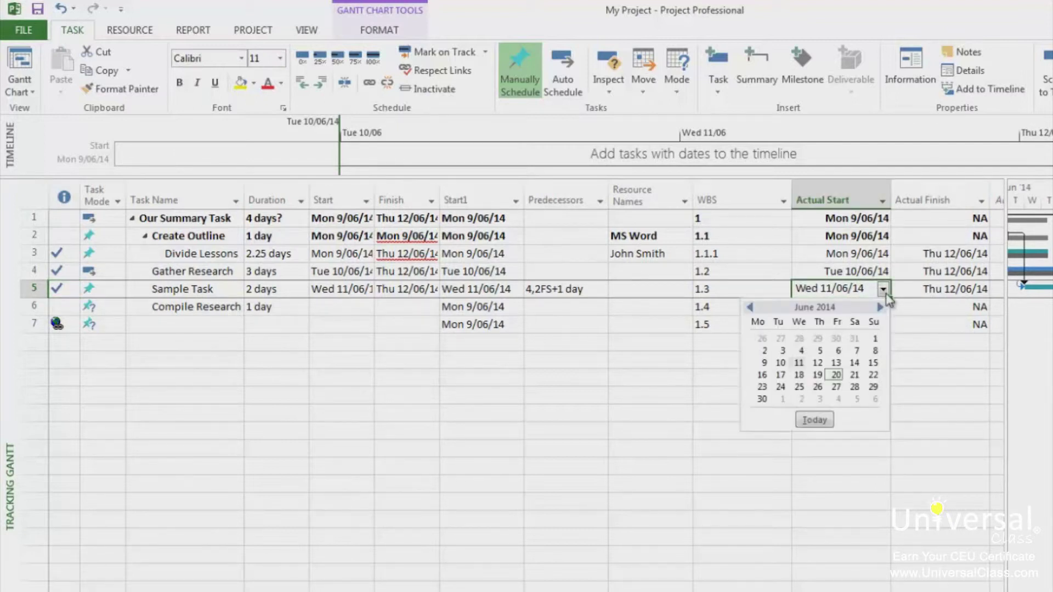
{"action": "key", "text": "Escape"}
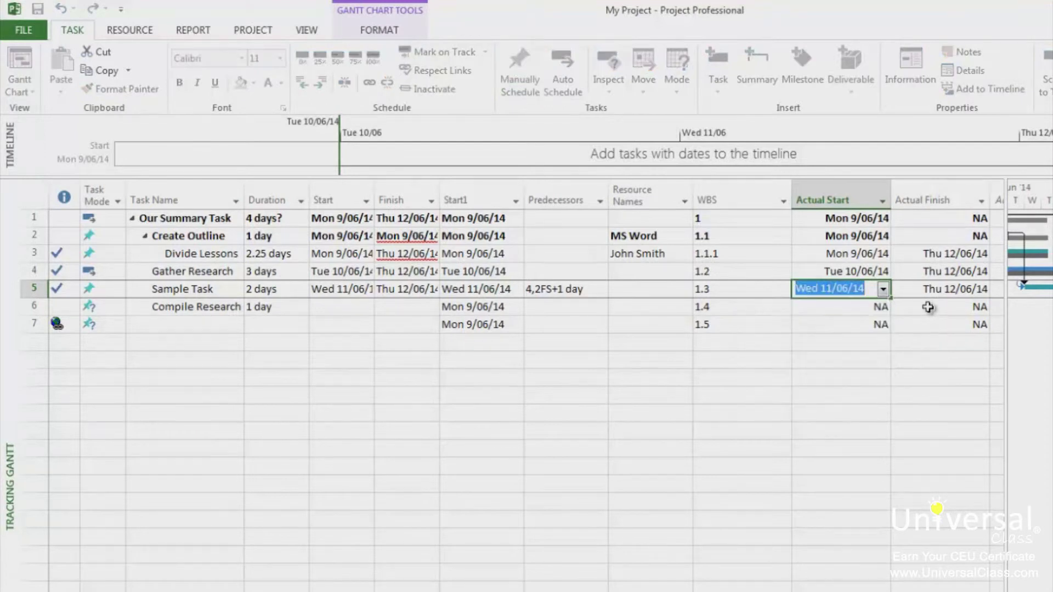
{"action": "key", "text": "Home"}
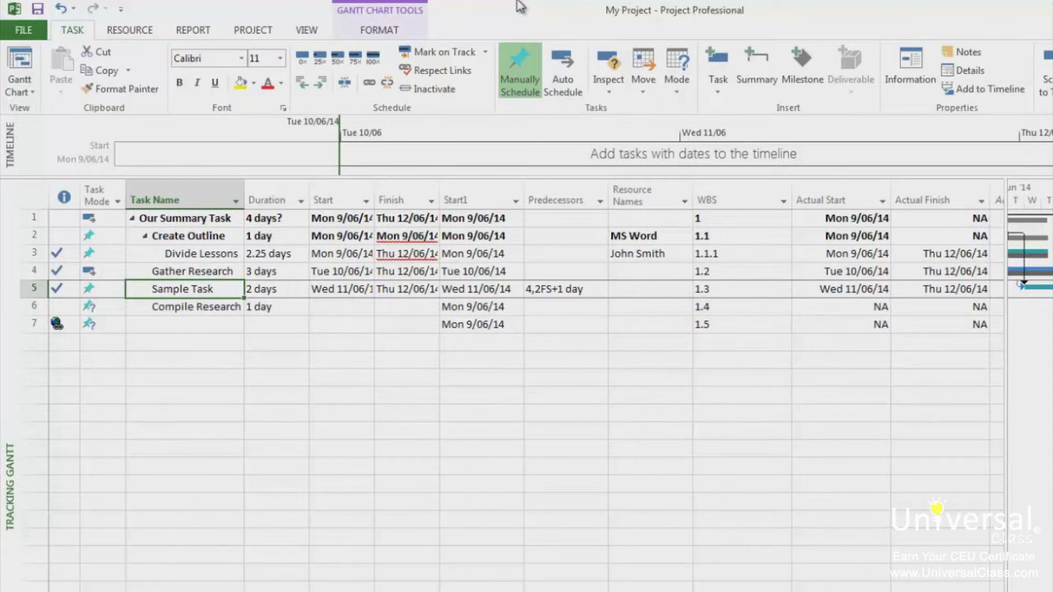
In the Task Usage view, set the Divide Lessons assignment's work to 8 hrs
{"action": "left_click", "coordinate": [307, 36]}
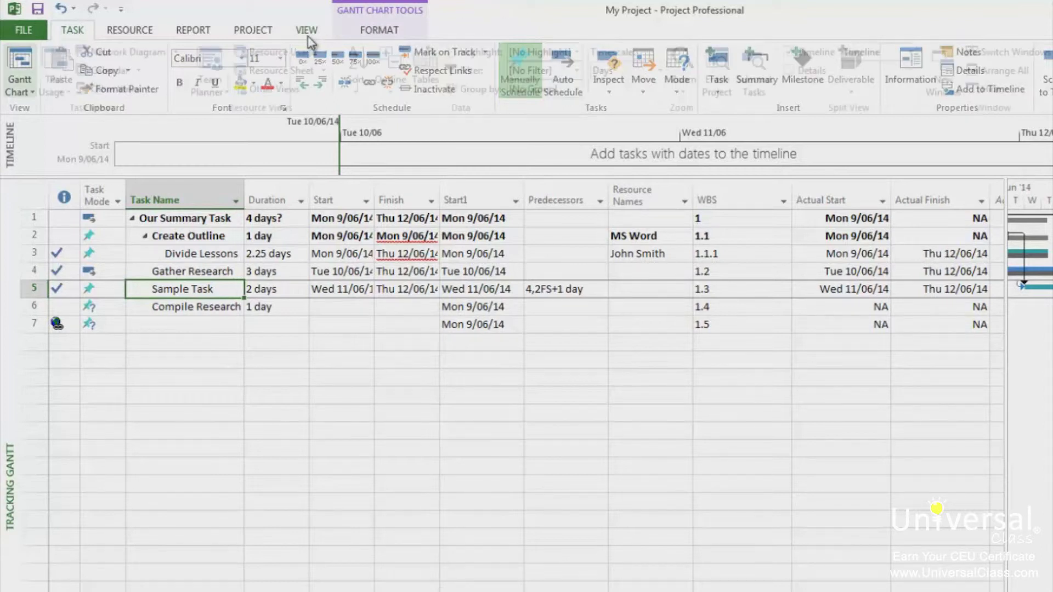
{"action": "left_click", "coordinate": [56, 60]}
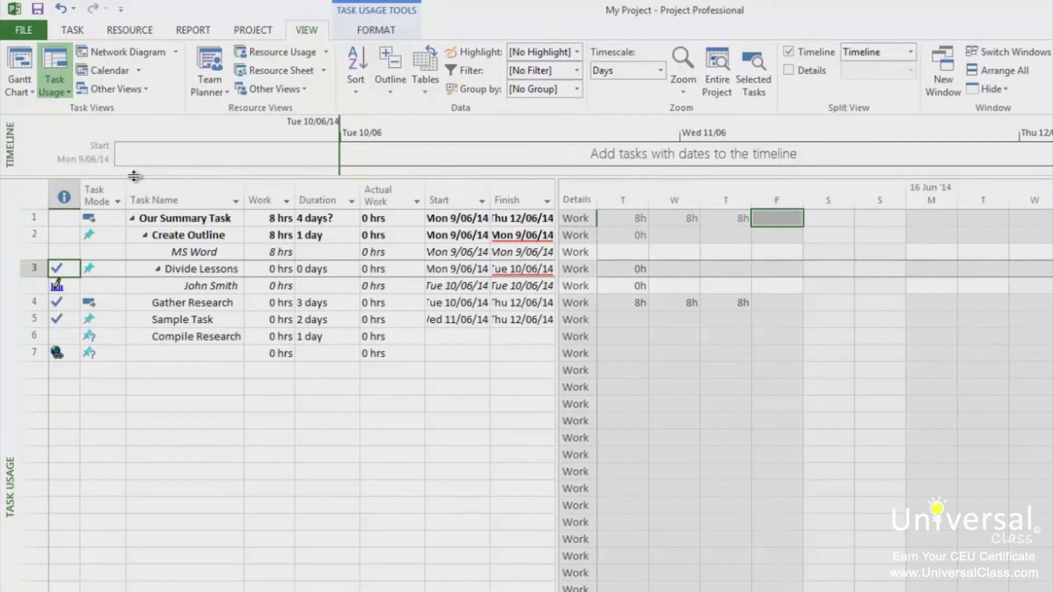
{"action": "left_click", "coordinate": [217, 282]}
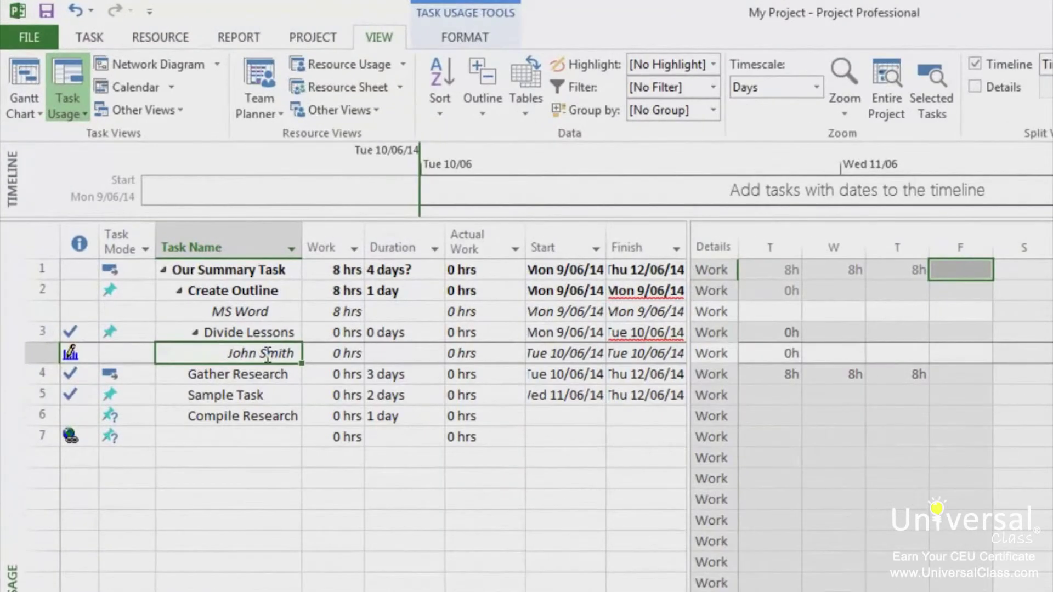
{"action": "left_click", "coordinate": [335, 358]}
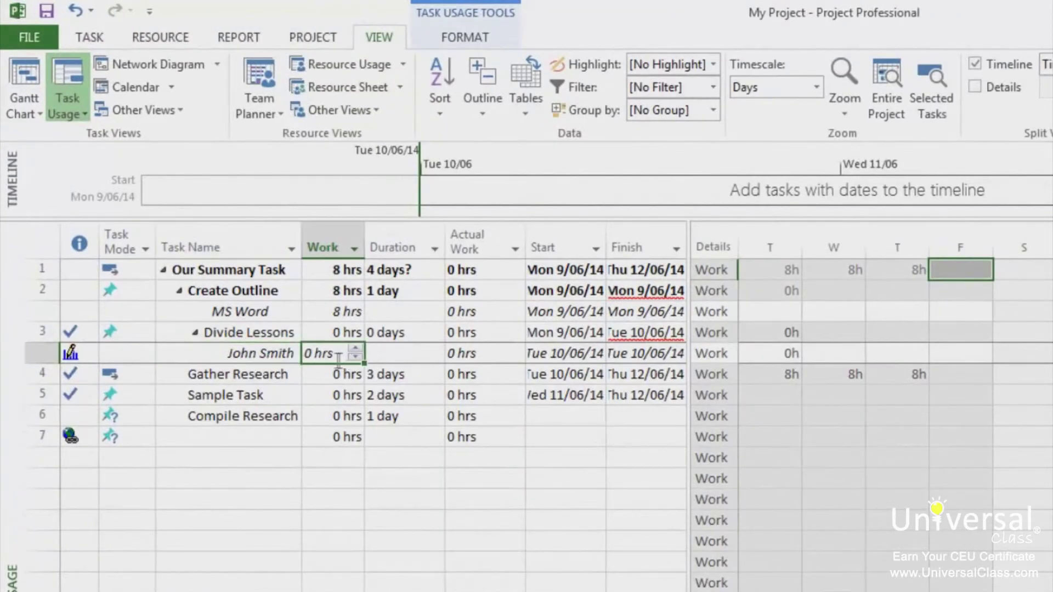
{"action": "type", "text": "8"}
{"action": "key", "text": "Return"}
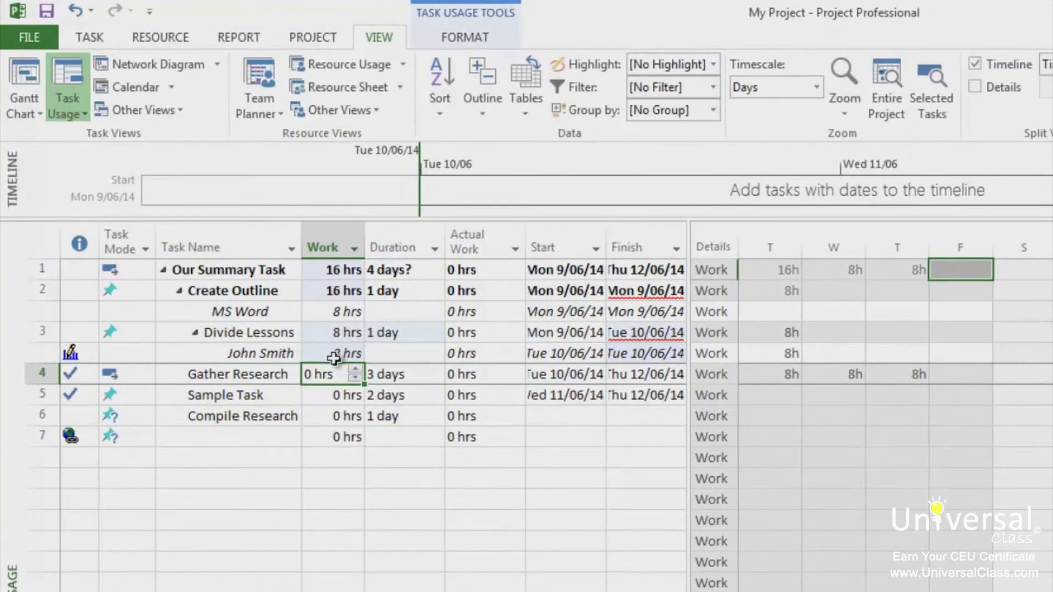
{"action": "left_click", "coordinate": [334, 357]}
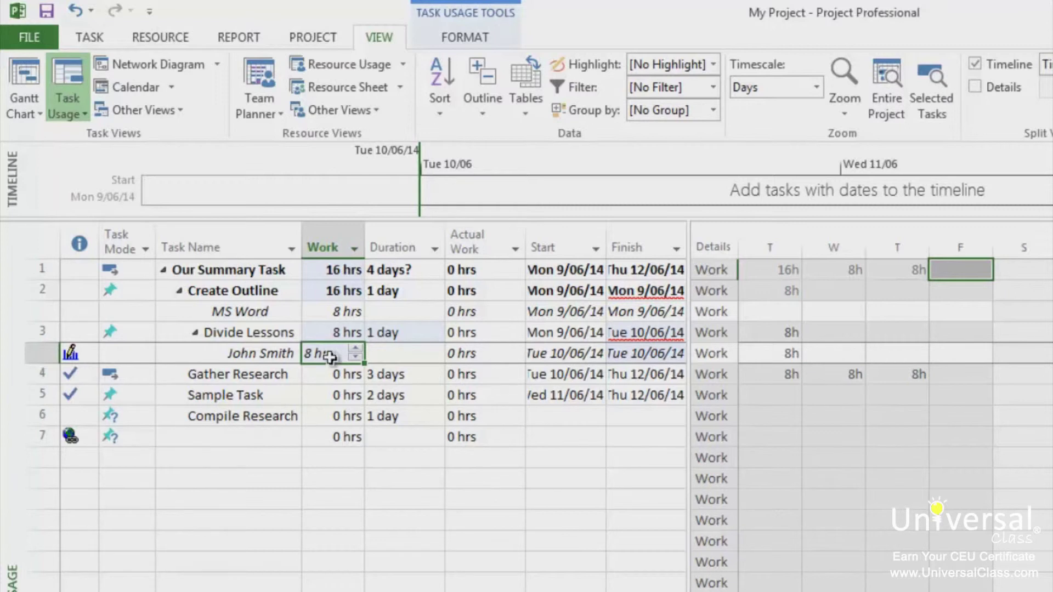
Enter 8 hrs of actual work for the Divide Lessons assignment
{"action": "left_click", "coordinate": [472, 356]}
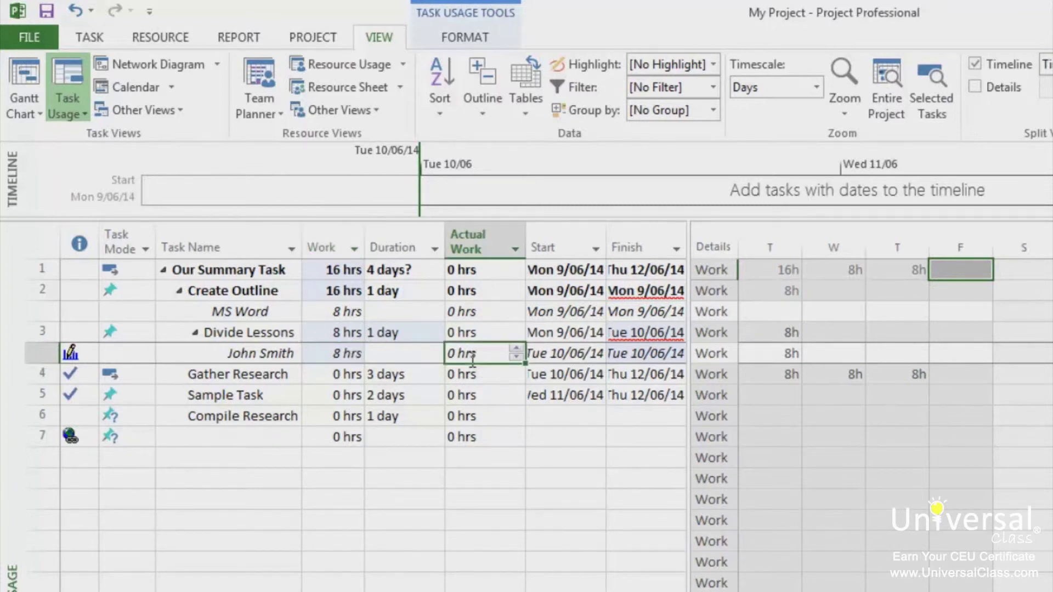
{"action": "type", "text": "8"}
{"action": "key", "text": "Return"}
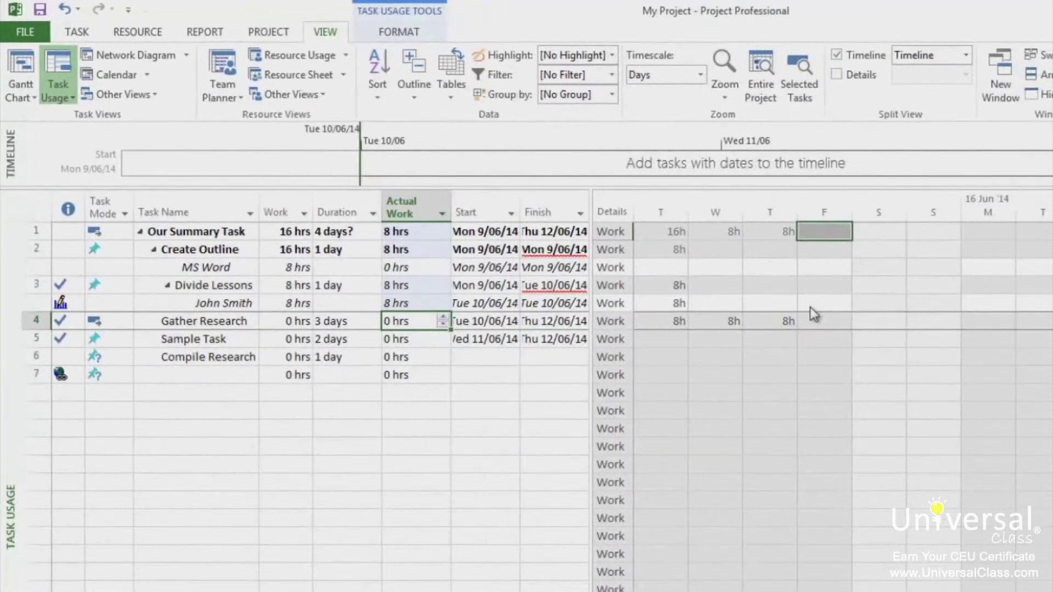
Show Actual Work rows and log 2h, 4h, 2h Tuesday–Thursday on Divide Lessons, then open Resource Usage
{"action": "right_click", "coordinate": [811, 308]}
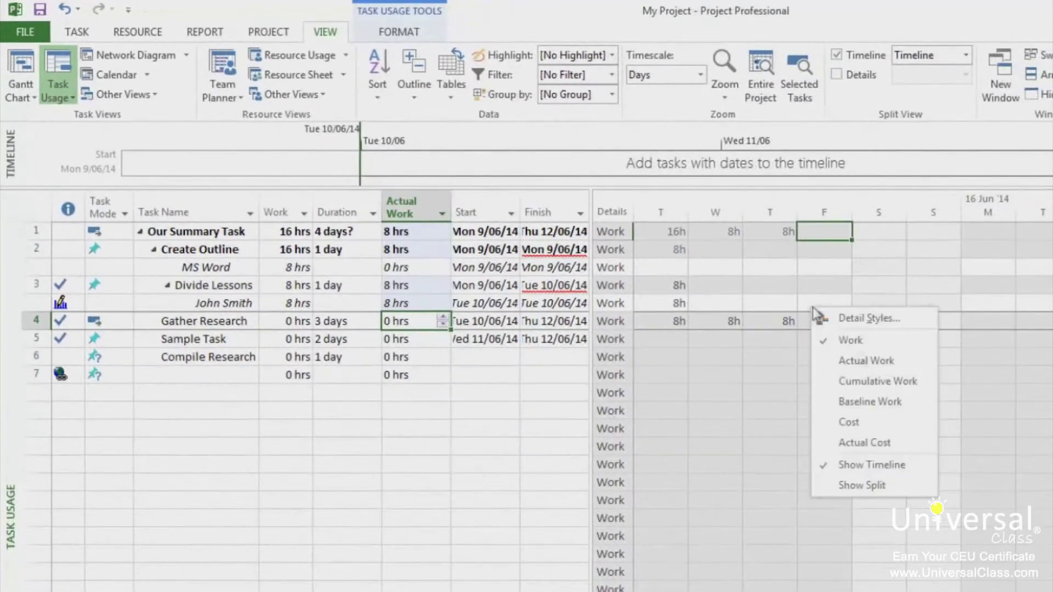
{"action": "left_click", "coordinate": [893, 364]}
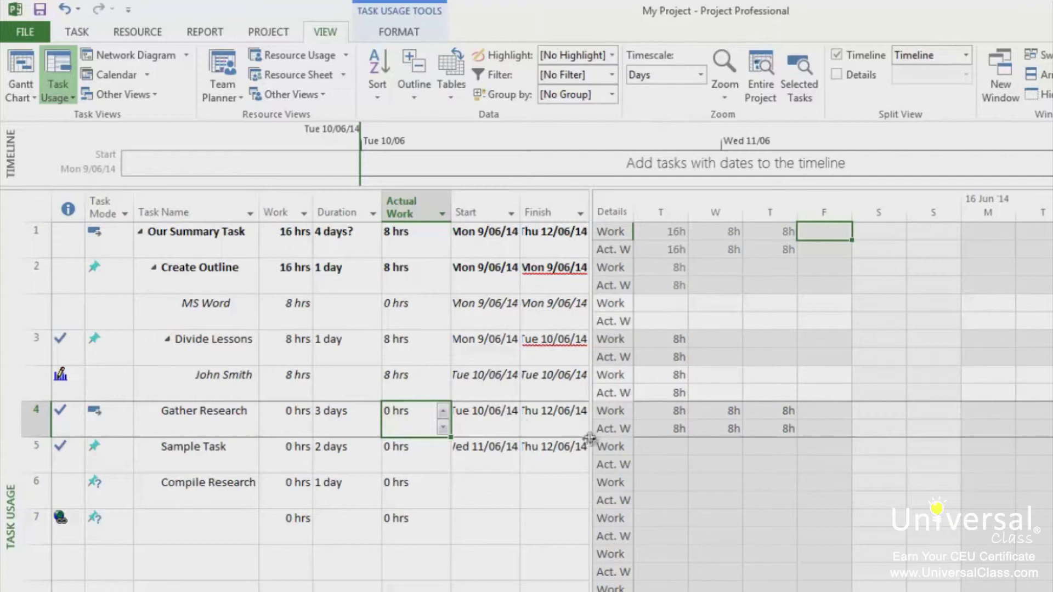
{"action": "left_click", "coordinate": [683, 392]}
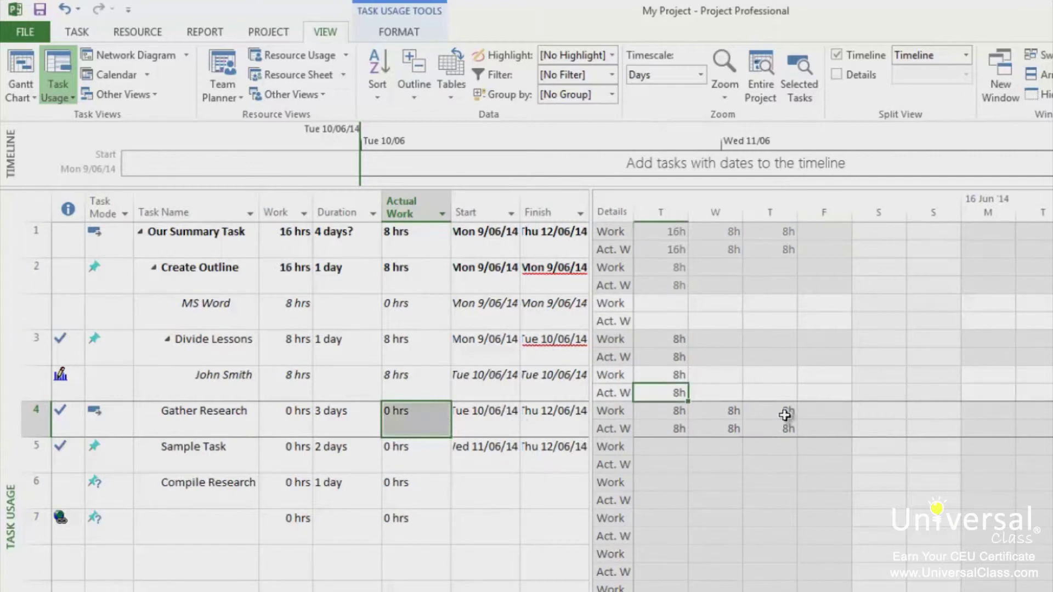
{"action": "type", "text": "2"}
{"action": "key", "text": "Tab"}
{"action": "type", "text": "4"}
{"action": "key", "text": "Tab"}
{"action": "type", "text": "2"}
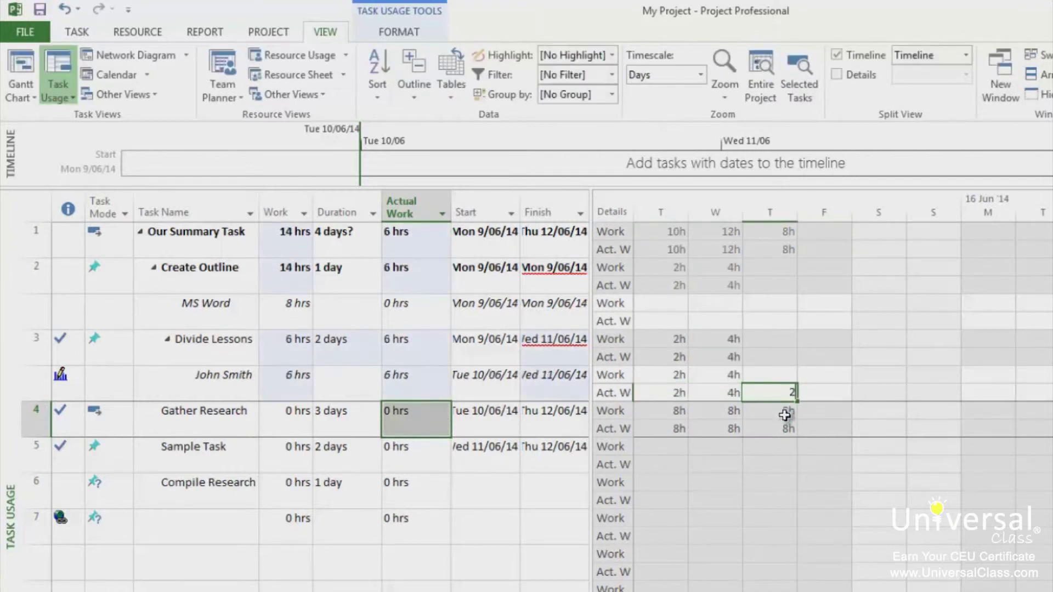
{"action": "key", "text": "Tab"}
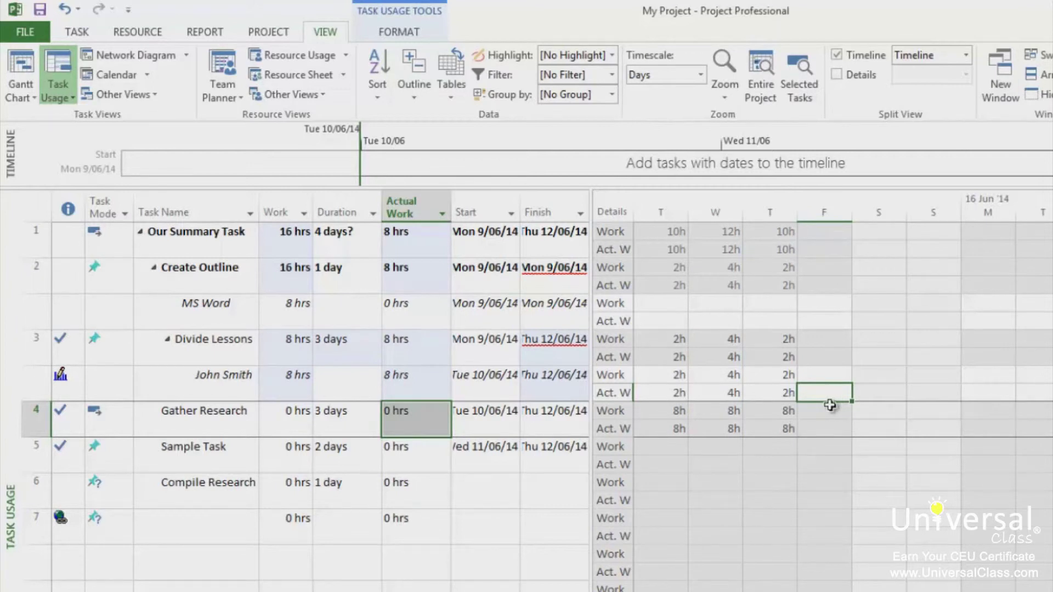
{"action": "left_click", "coordinate": [296, 55]}
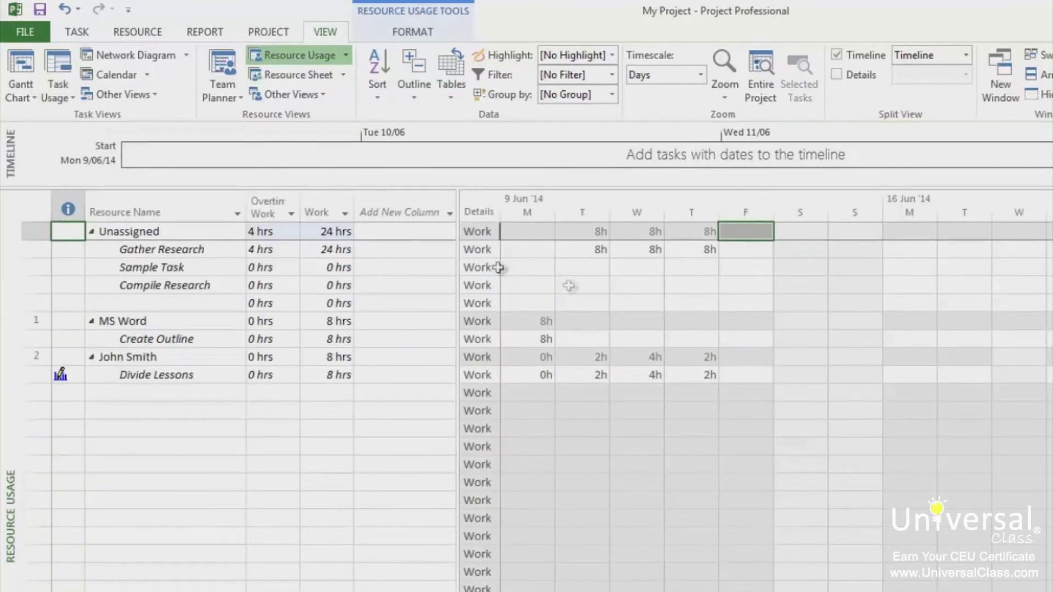
Add an Overtime Work column to the resource sheet, then hide it again
{"action": "left_click", "coordinate": [415, 204]}
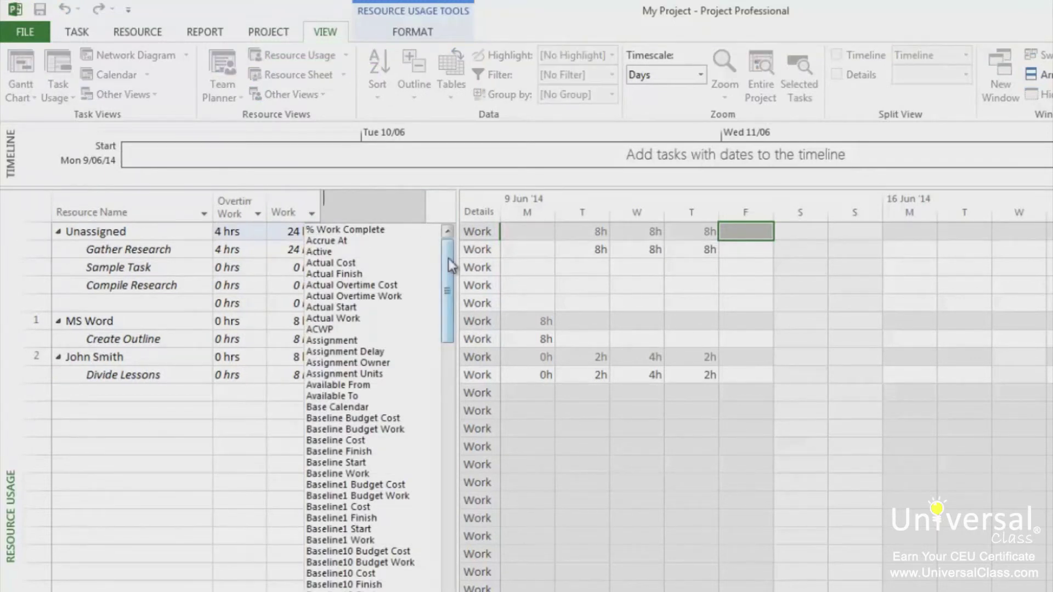
{"action": "left_click_drag", "start_coordinate": [449, 259], "coordinate": [447, 591]}
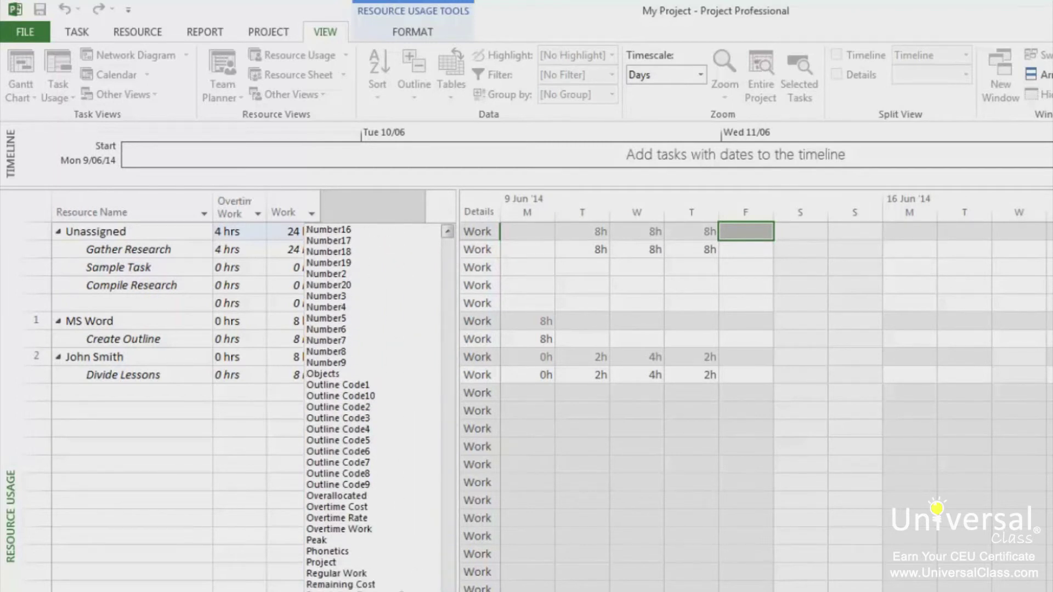
{"action": "left_click", "coordinate": [366, 530]}
{"action": "right_click", "coordinate": [377, 211]}
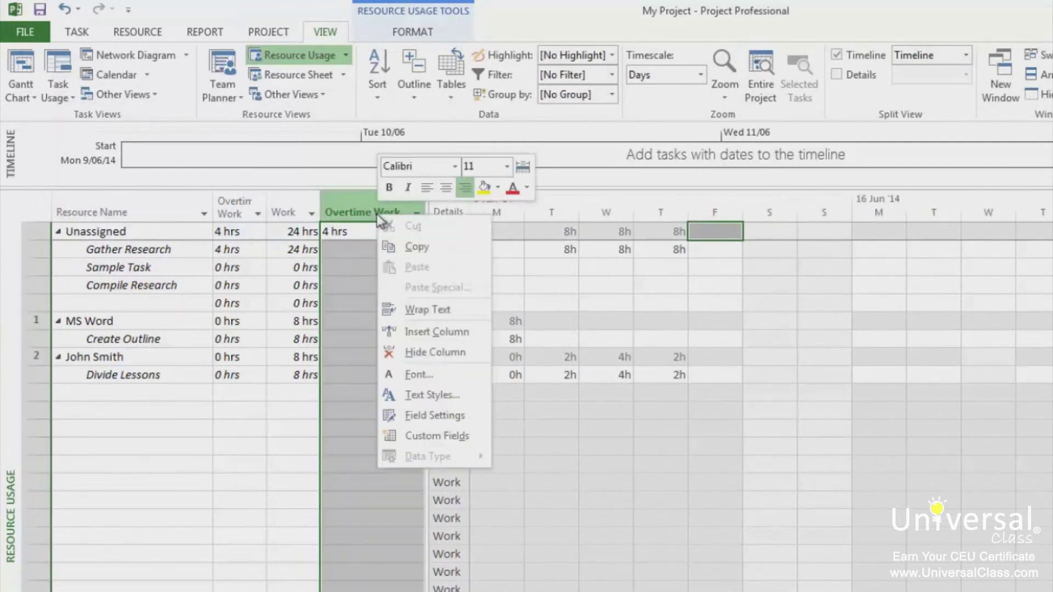
{"action": "left_click", "coordinate": [442, 353]}
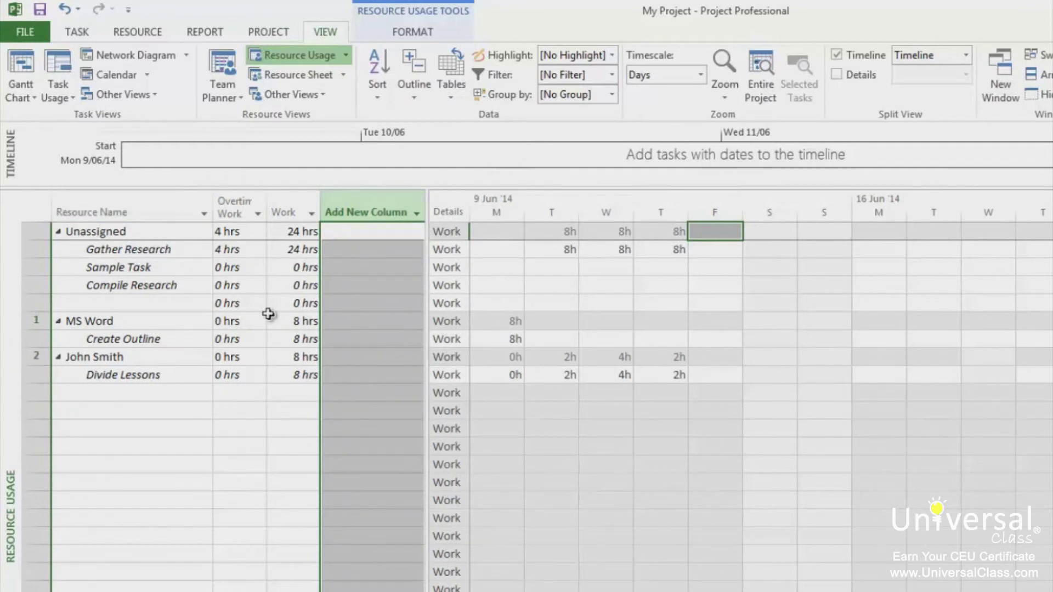
Check Create Outline's work and overtime values, then return to the Tracking Gantt view
{"action": "left_click", "coordinate": [282, 340]}
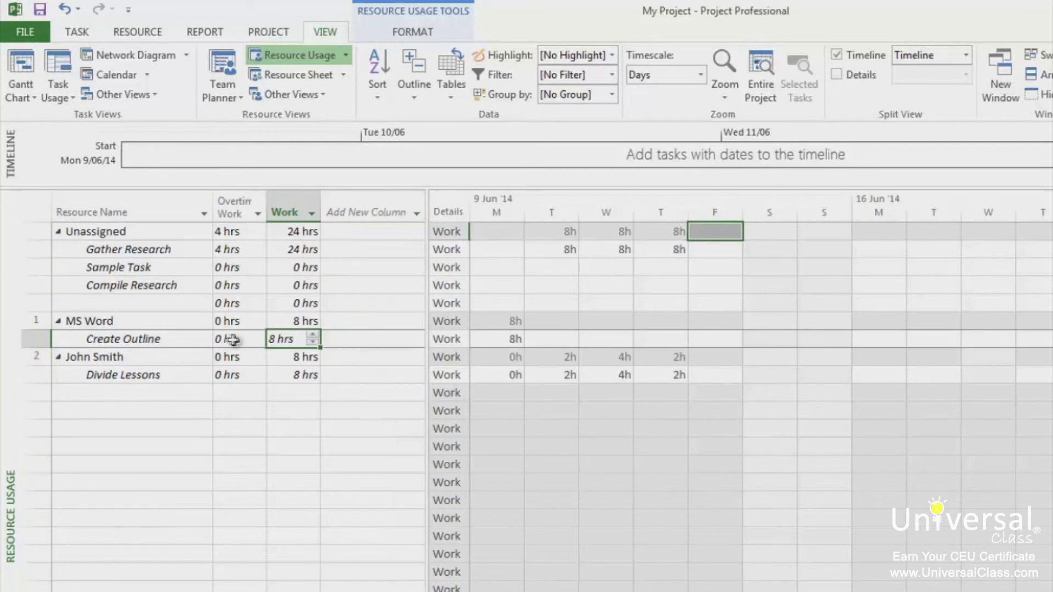
{"action": "left_click", "coordinate": [233, 340]}
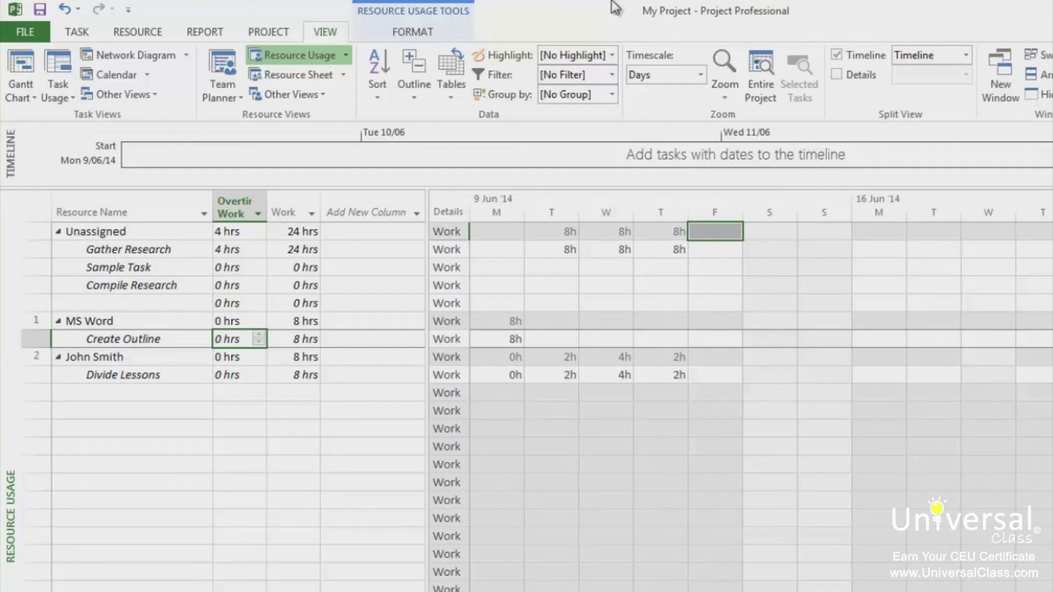
{"action": "left_click", "coordinate": [15, 64]}
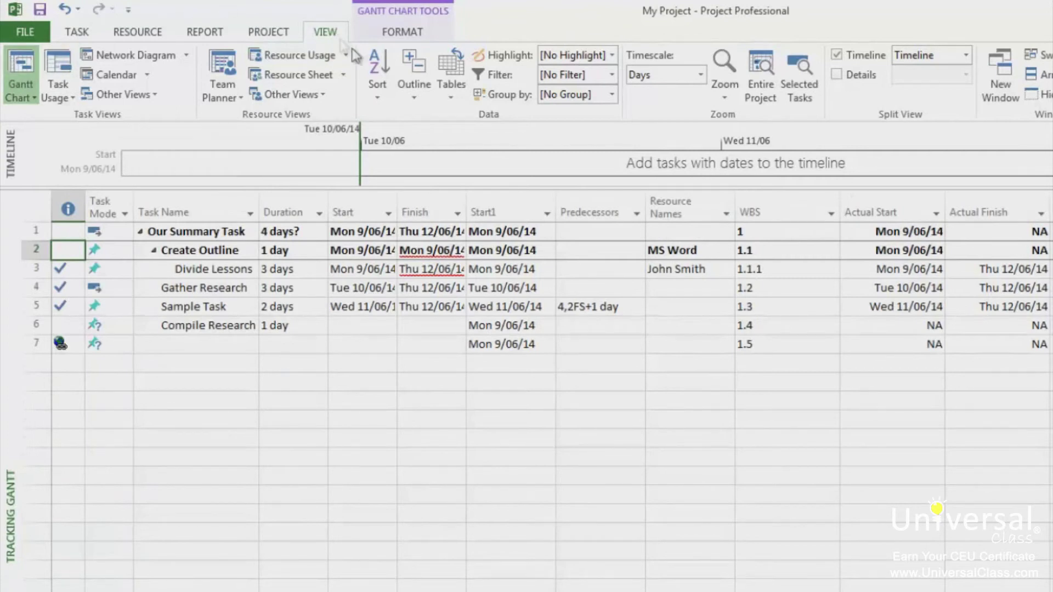
Apply the Tracking table and enter 3 days actual duration for Compile Research
{"action": "left_click", "coordinate": [451, 96]}
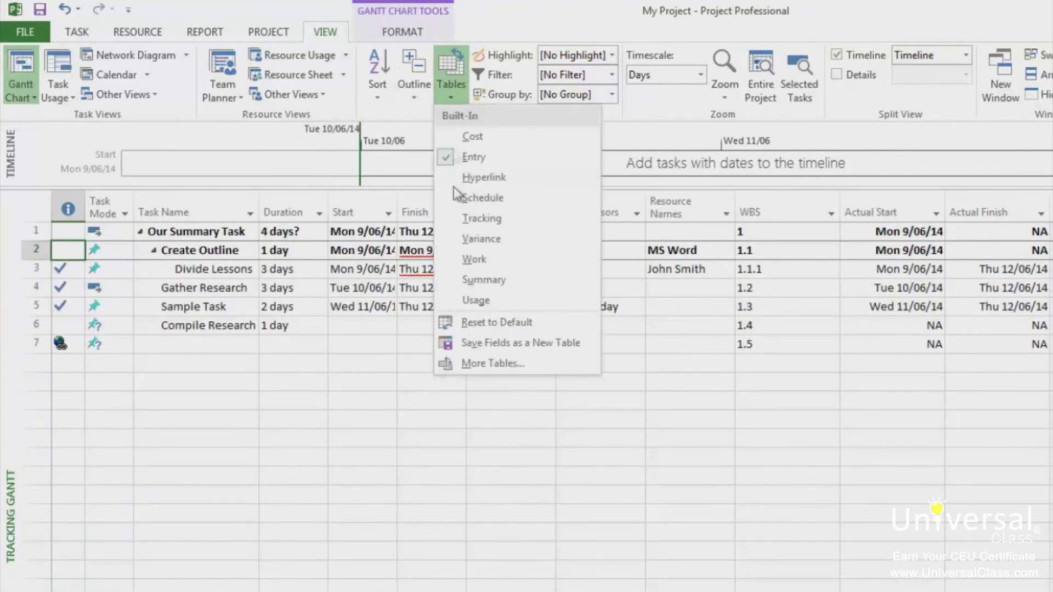
{"action": "left_click", "coordinate": [477, 217]}
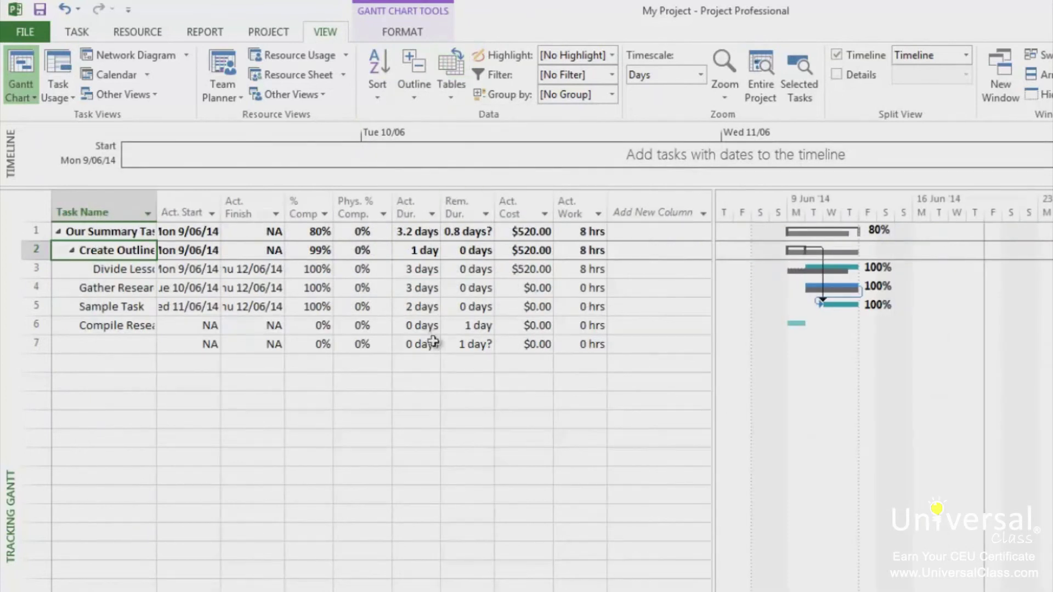
{"action": "left_click", "coordinate": [408, 303]}
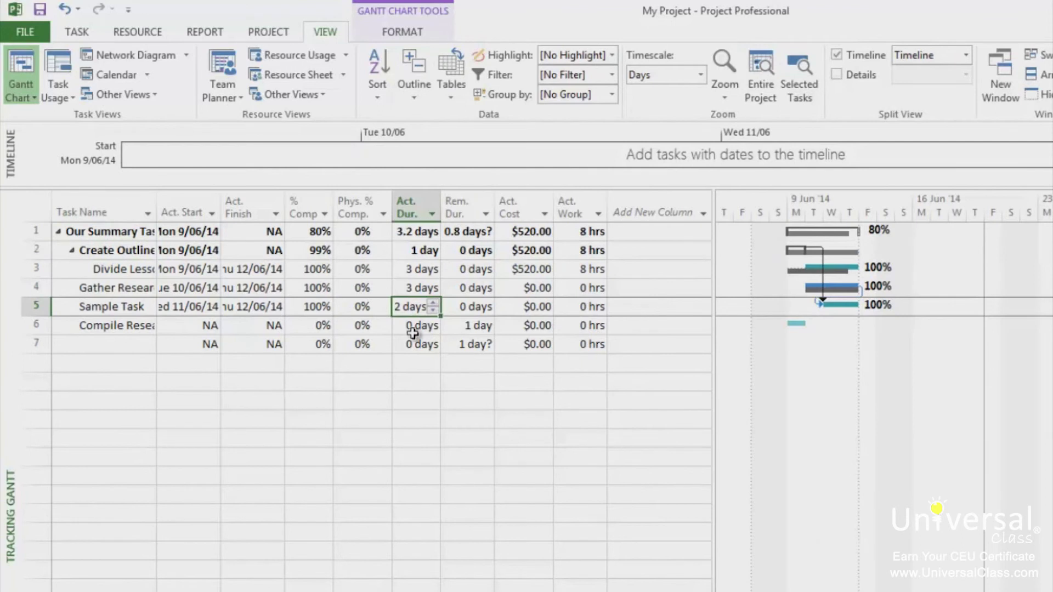
{"action": "left_click", "coordinate": [412, 329]}
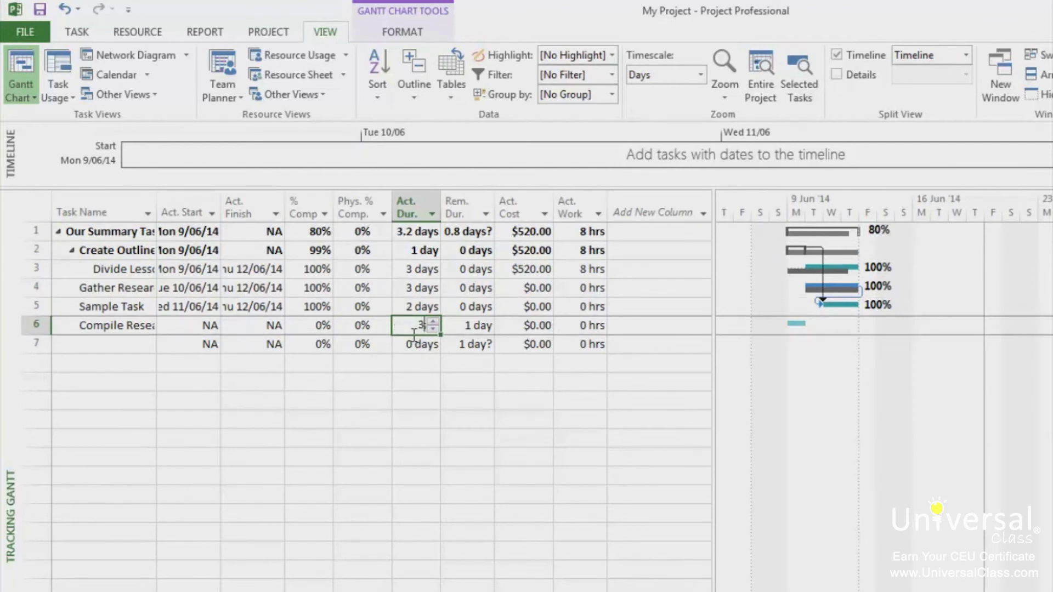
{"action": "type", "text": "3"}
{"action": "key", "text": "Return"}
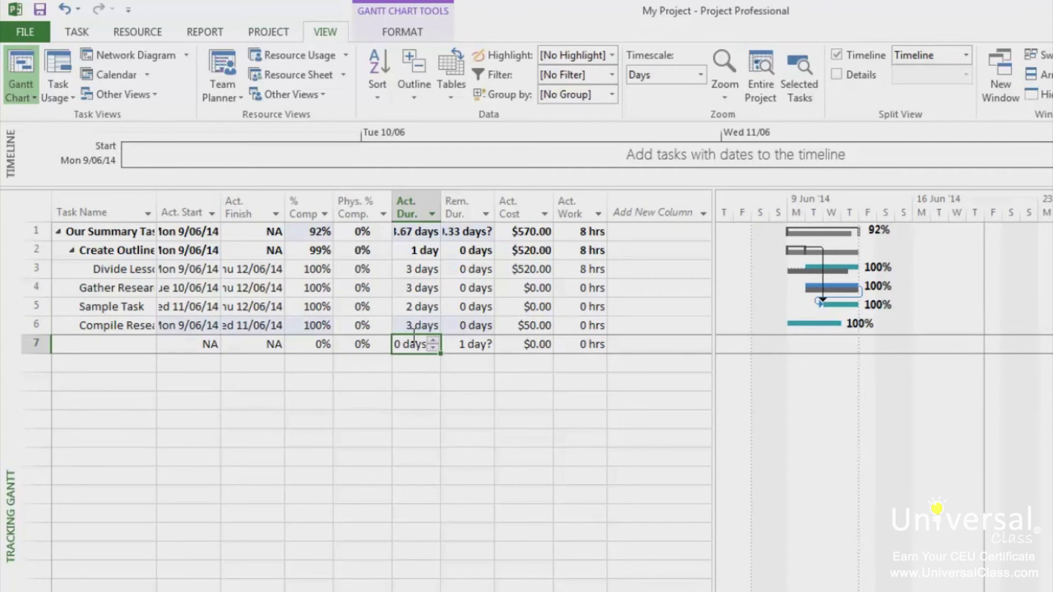
Set Compile Research's remaining duration to 2 days, making it 60% complete
{"action": "left_click", "coordinate": [463, 328]}
{"action": "type", "text": "2"}
{"action": "key", "text": "Return"}
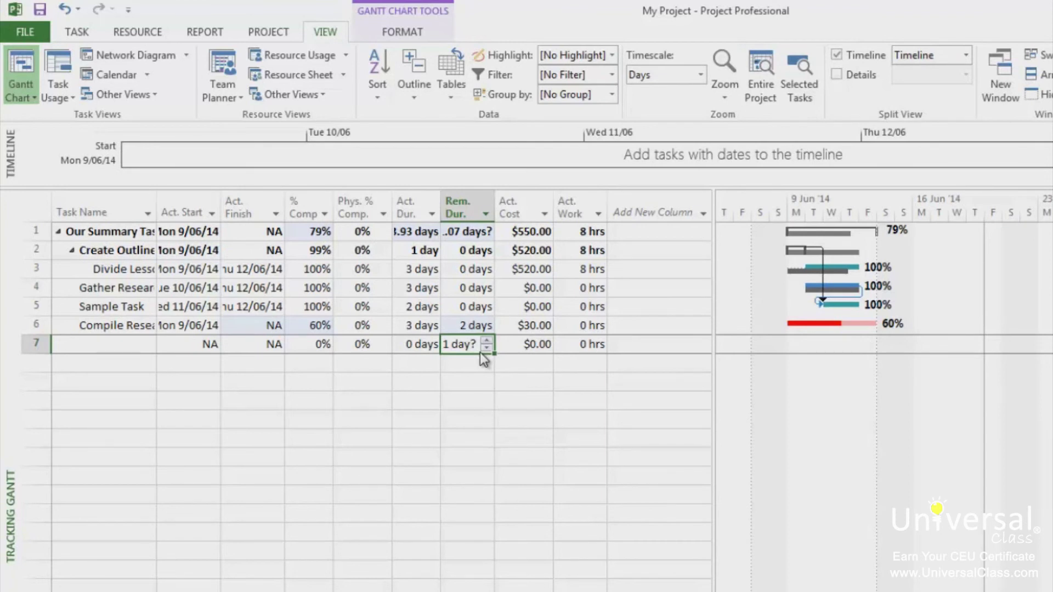
{"action": "left_click", "coordinate": [21, 66]}
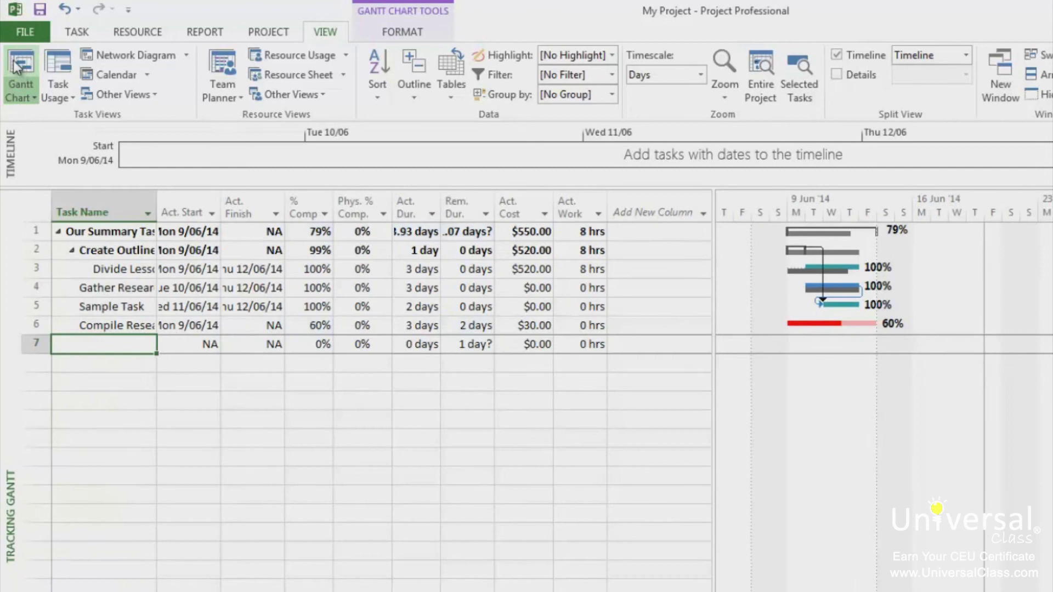
Apply the Cost table and select Compile Research's $50.00 fixed cost
{"action": "left_click", "coordinate": [455, 96]}
{"action": "left_click", "coordinate": [512, 145]}
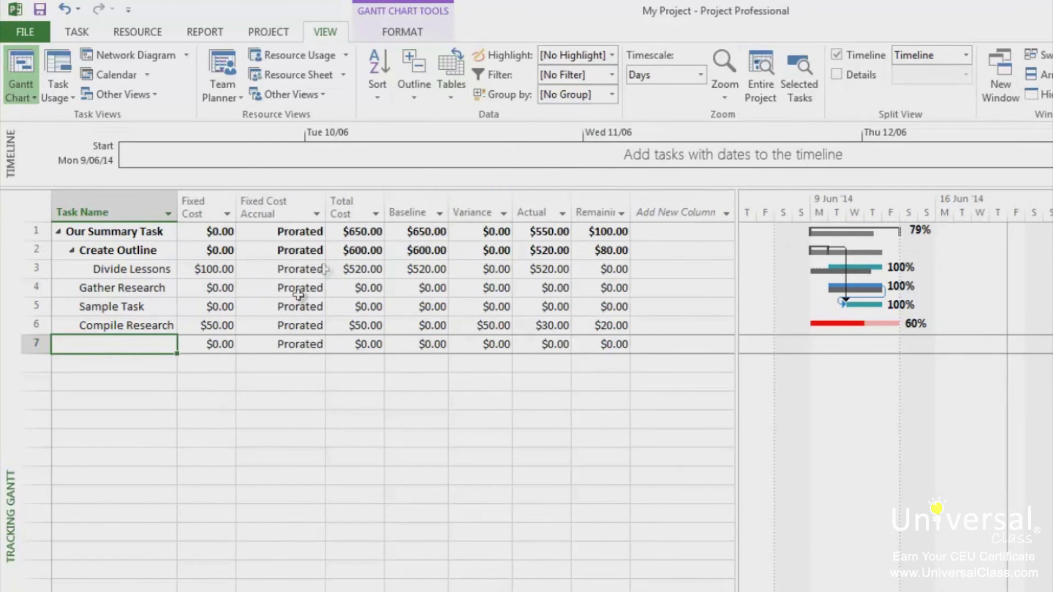
{"action": "left_click", "coordinate": [210, 329]}
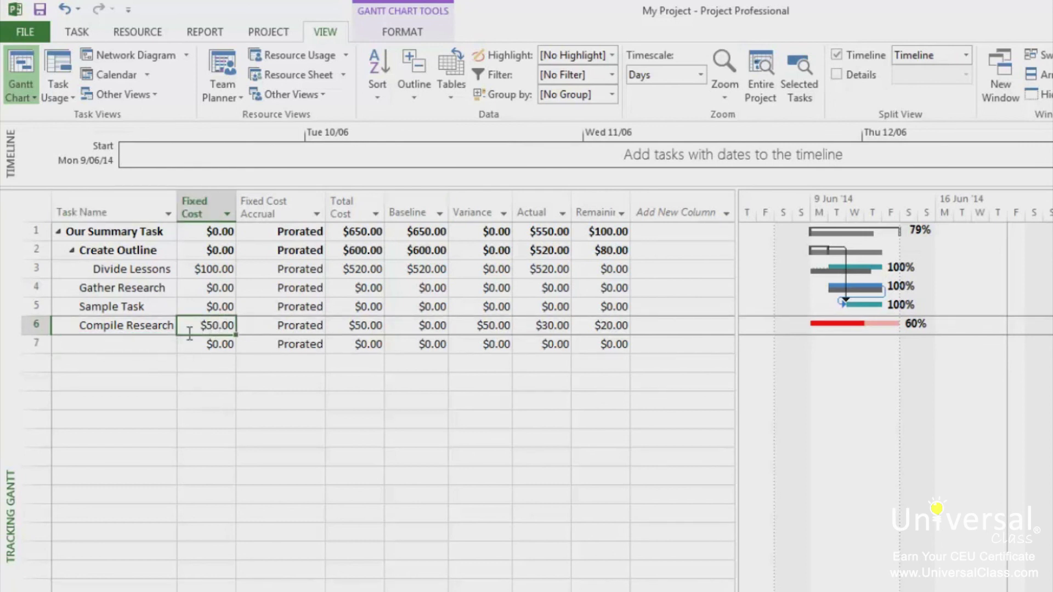